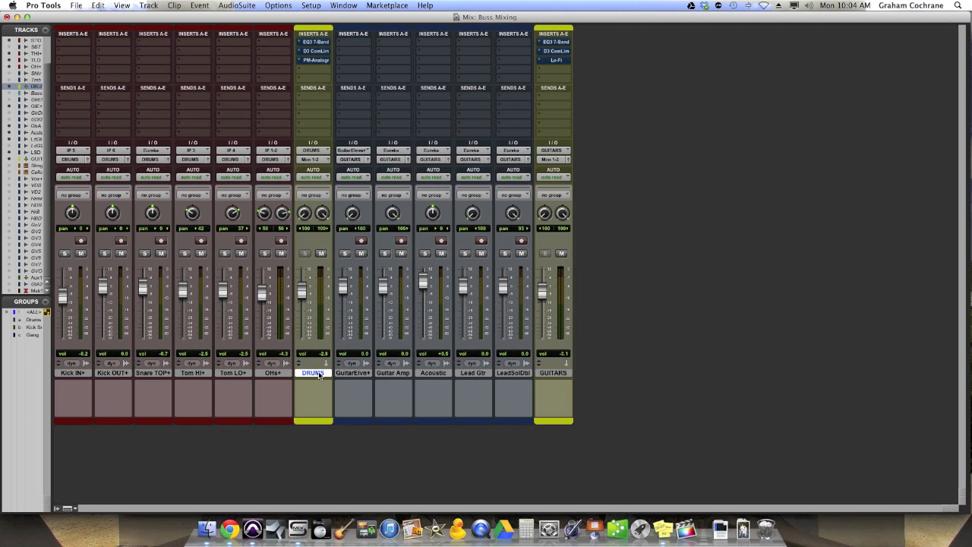
# Select the DRUMS bus track, enable the Drums group and solo all the drum tracks.
pyautogui.click(556, 373)
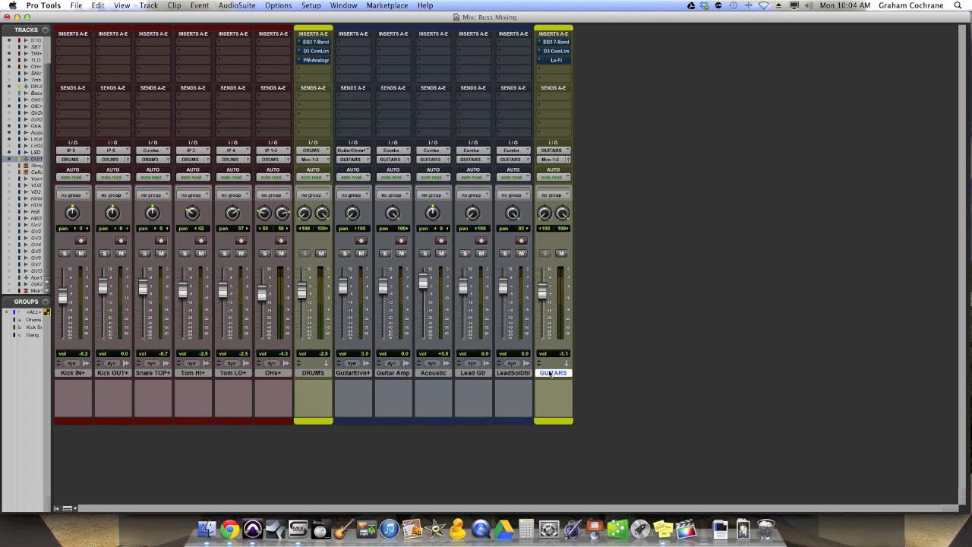
pyautogui.click(319, 372)
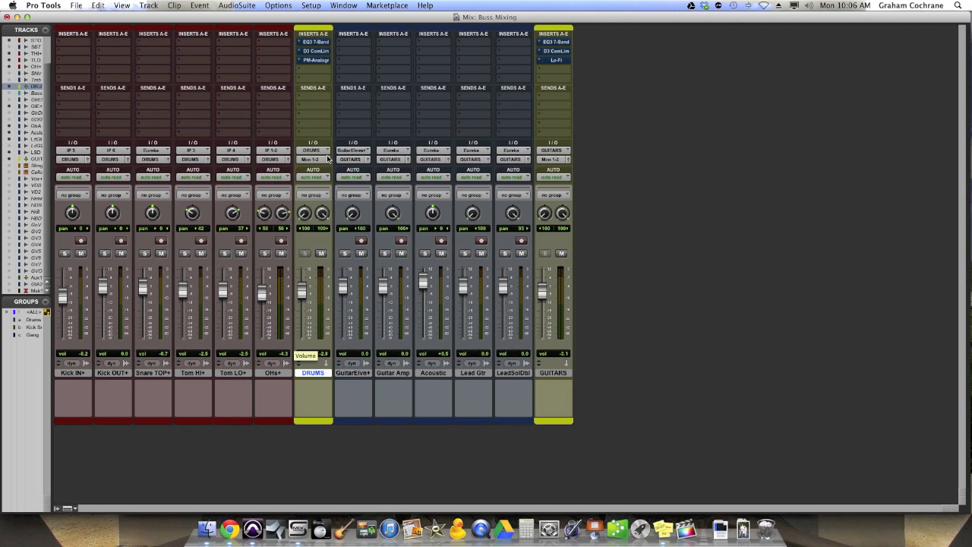
pyautogui.click(32, 319)
pyautogui.click(65, 253)
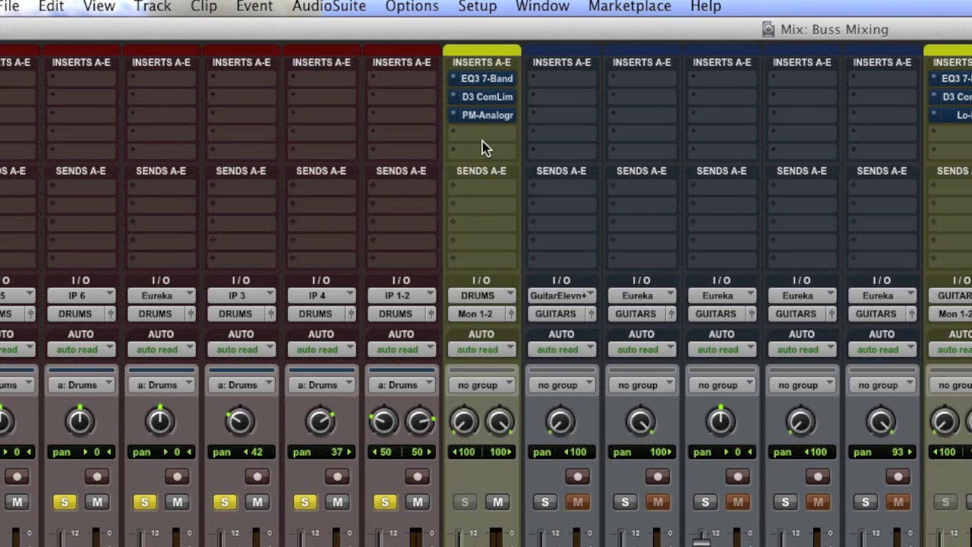
# Take the EQ3 7-Band, D3 ComLim and PM-Analogr inserts on the DRUMS bus out of bypass.
pyautogui.keyDown('super'); pyautogui.click(491, 78); pyautogui.keyUp('super')
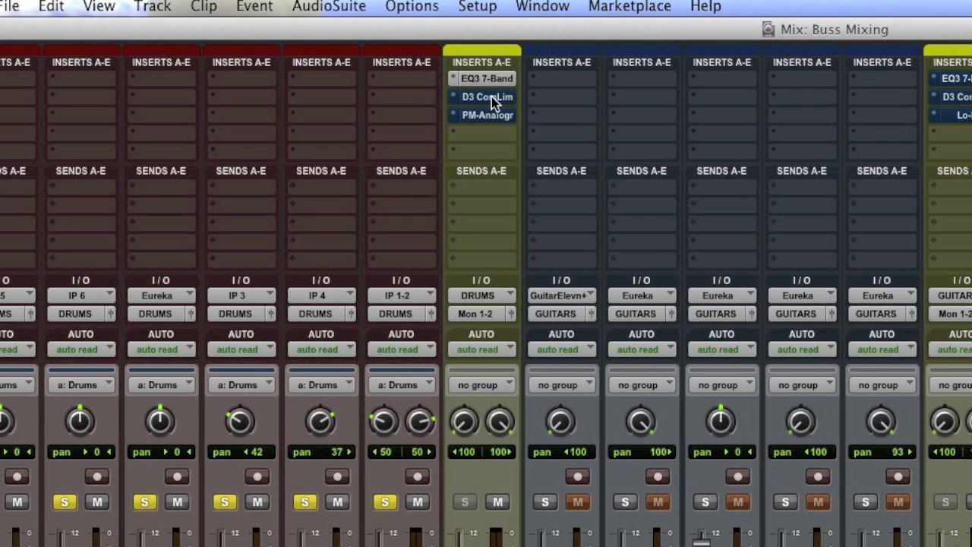
pyautogui.keyDown('super'); pyautogui.click(493, 96); pyautogui.keyUp('super')
pyautogui.keyDown('super'); pyautogui.click(492, 112); pyautogui.keyUp('super')
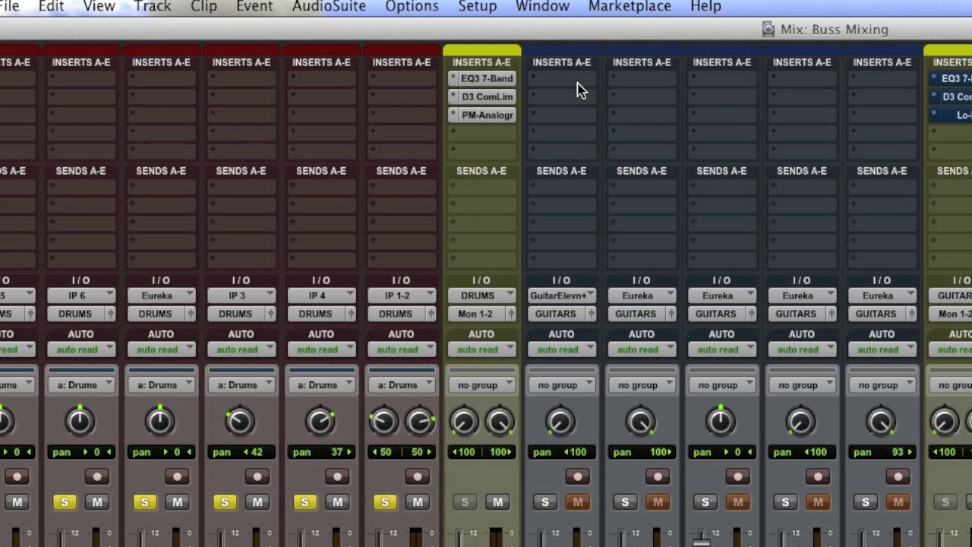
# Bypass all three inserts on the DRUMS bus and switch them back on to compare the drum sound.
pyautogui.keyDown('super'); pyautogui.click(508, 78); pyautogui.keyUp('super')
pyautogui.keyDown('super'); pyautogui.click(504, 96); pyautogui.keyUp('super')
pyautogui.keyDown('super'); pyautogui.click(498, 112); pyautogui.keyUp('super')
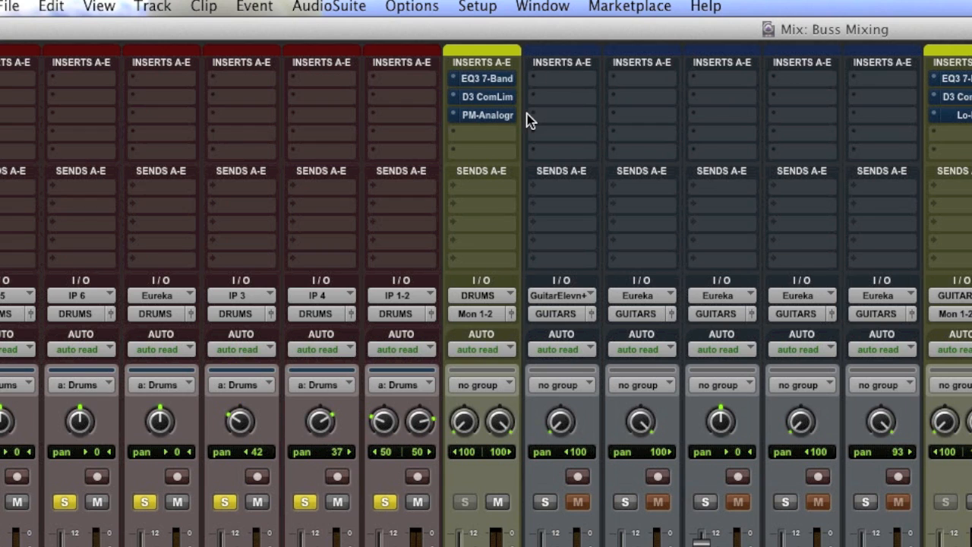
pyautogui.keyDown('super'); pyautogui.click(509, 78); pyautogui.keyUp('super')
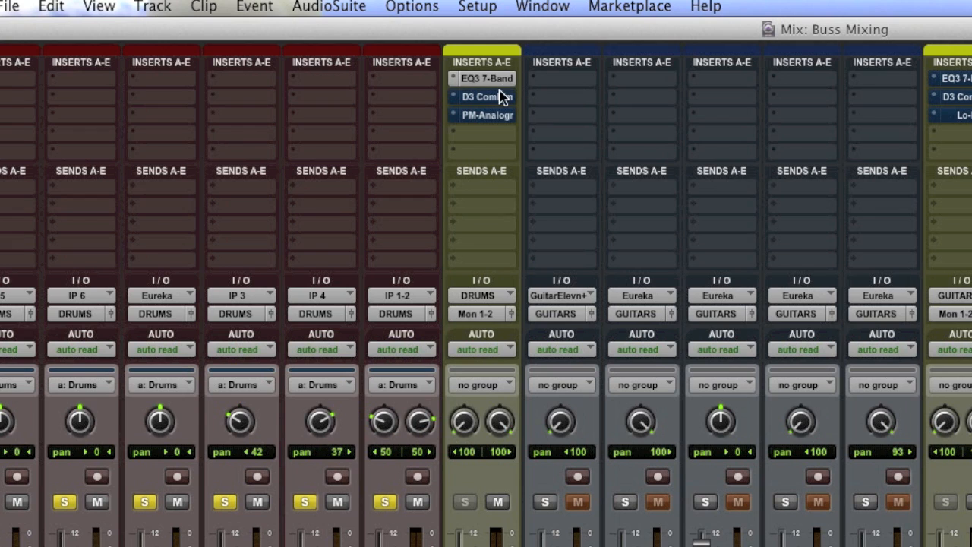
pyautogui.keyDown('super'); pyautogui.click(500, 97); pyautogui.keyUp('super')
pyautogui.keyDown('super'); pyautogui.click(494, 115); pyautogui.keyUp('super')
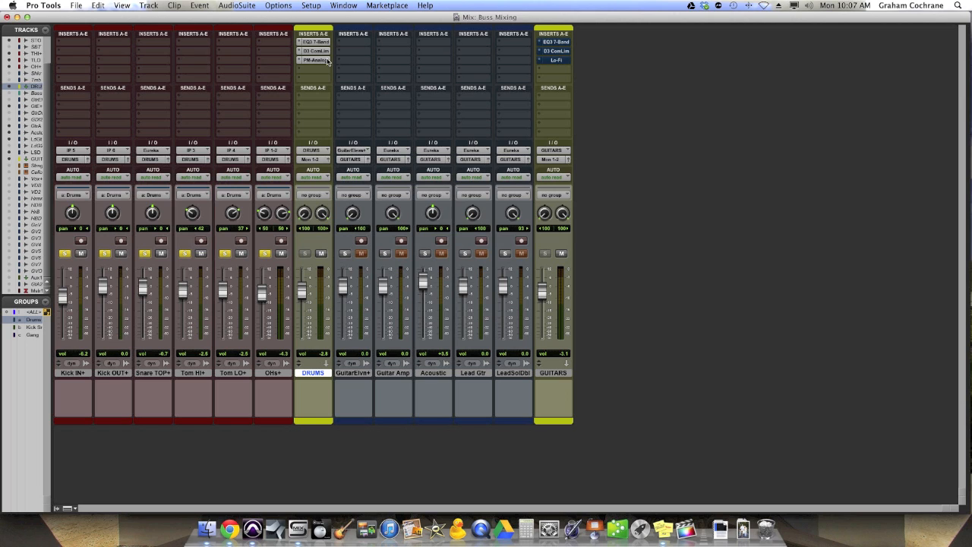
# Open the DRUMS bus plug-ins, from EQ3 7-Band through PM-Analogr, to examine their settings, and close them.
pyautogui.click(329, 42)
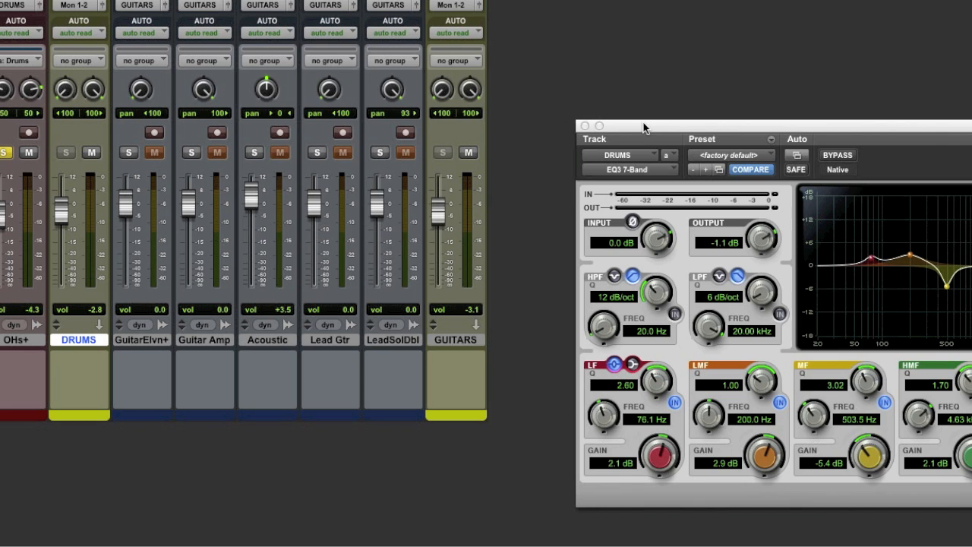
pyautogui.moveTo(671, 232); pyautogui.dragTo(452, 183)
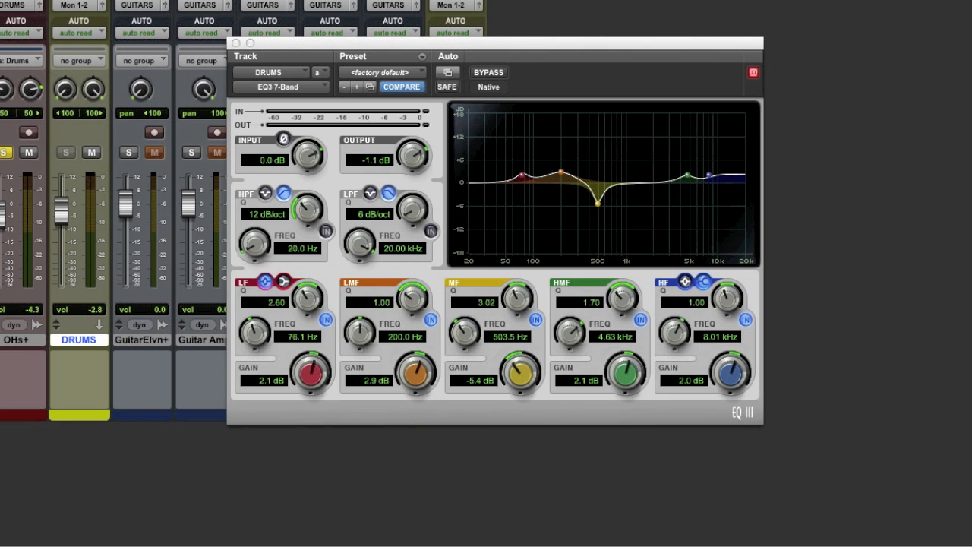
pyautogui.click(76, 1)
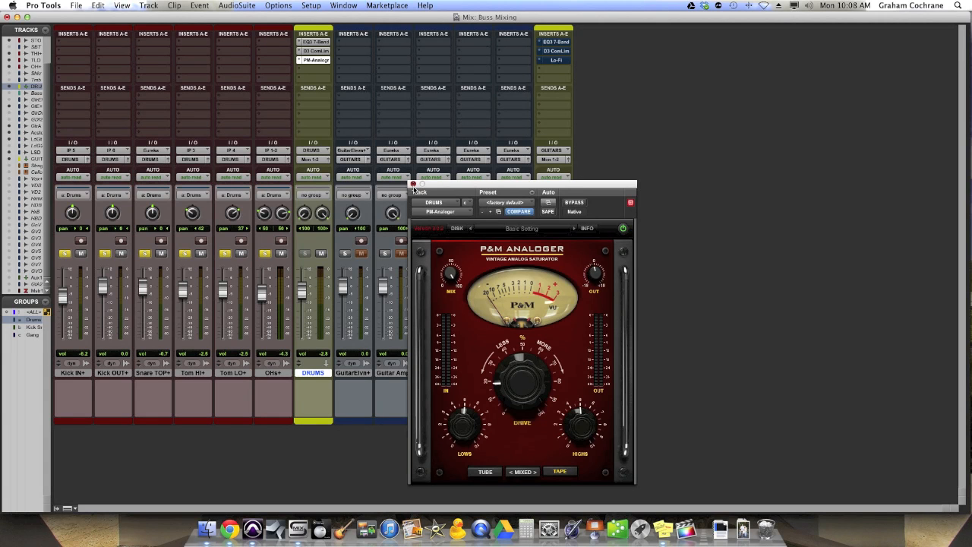
pyautogui.click(413, 185)
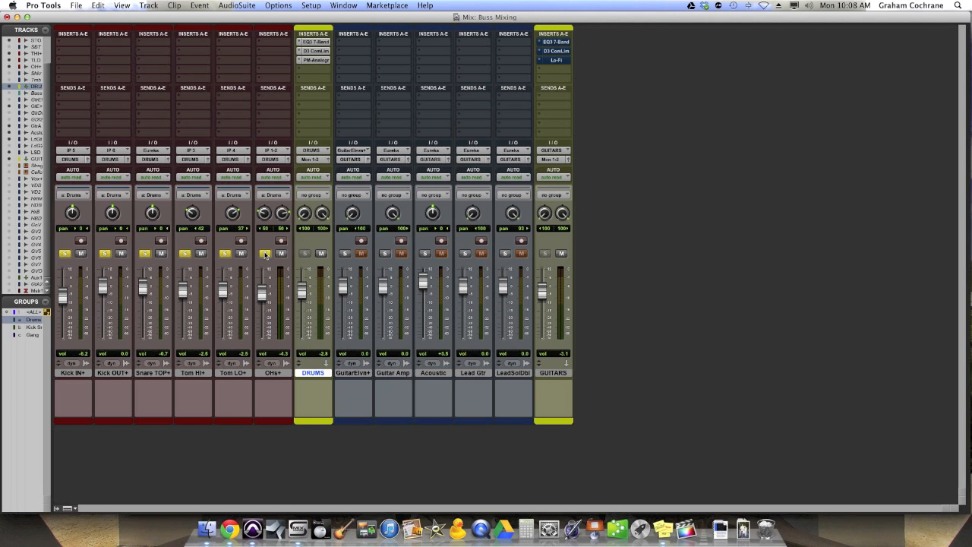
# Switch the solo from the drum tracks to the five individual guitar tracks and start playback.
pyautogui.click(265, 253)
pyautogui.click(344, 253)
pyautogui.click(385, 254)
pyautogui.click(425, 253)
pyautogui.click(464, 254)
pyautogui.click(505, 253)
pyautogui.press('space')
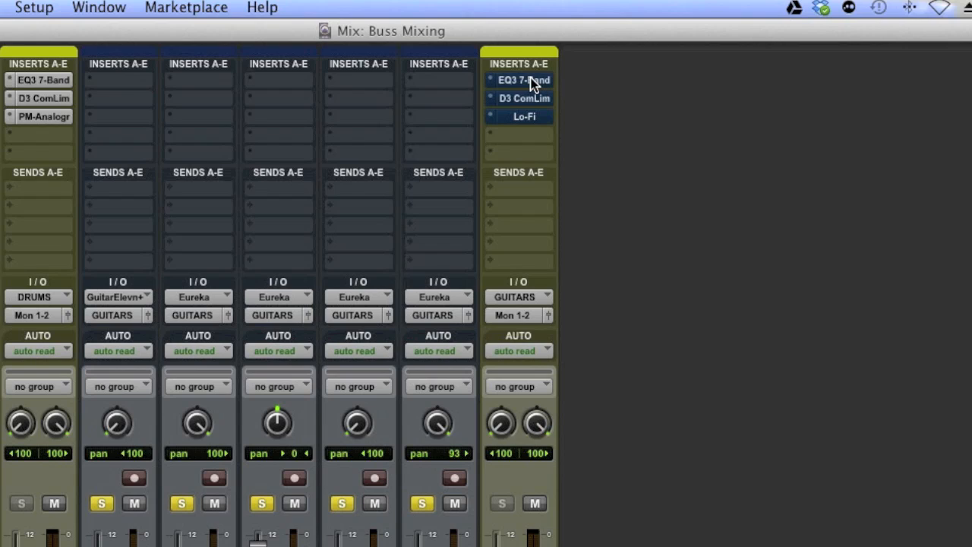
# Take the EQ3 7-Band, D3 ComLim and Lo-Fi inserts on the GUITARS bus out of bypass.
pyautogui.keyDown('super'); pyautogui.click(531, 80); pyautogui.keyUp('super')
pyautogui.keyDown('super'); pyautogui.click(529, 94); pyautogui.keyUp('super')
pyautogui.keyDown('super'); pyautogui.click(528, 113); pyautogui.keyUp('super')
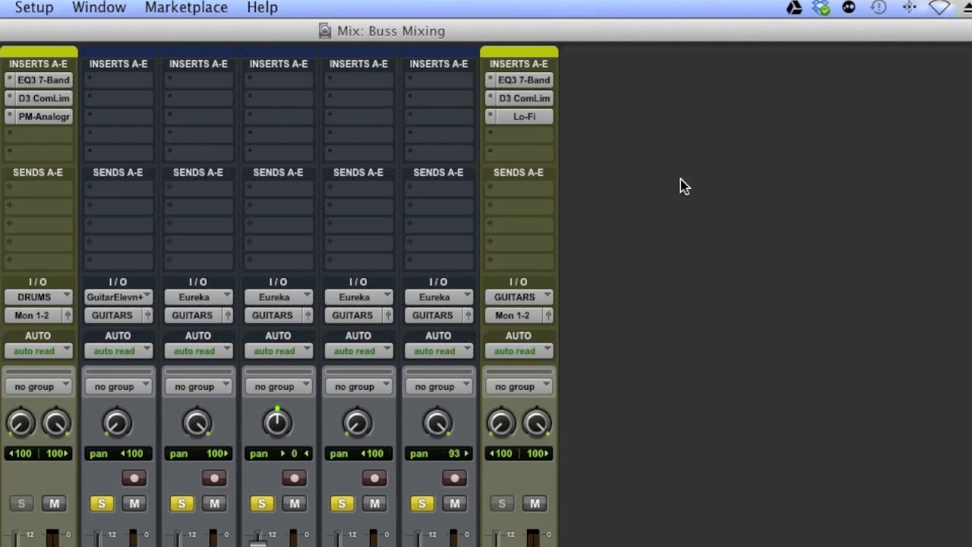
# Bypass all three inserts on the GUITARS bus and switch them back on to compare the guitar sound.
pyautogui.keyDown('super'); pyautogui.click(539, 85); pyautogui.keyUp('super')
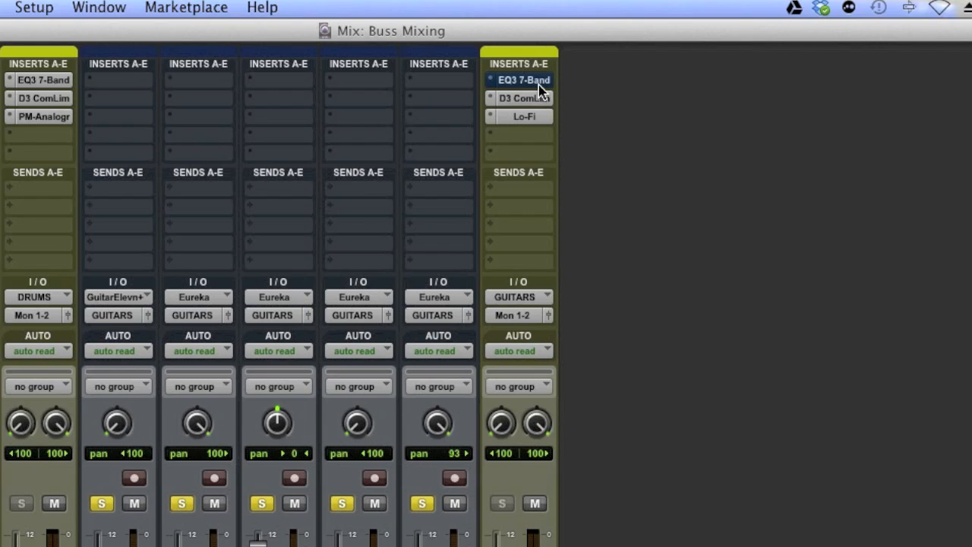
pyautogui.keyDown('super'); pyautogui.click(540, 98); pyautogui.keyUp('super')
pyautogui.keyDown('super'); pyautogui.click(532, 114); pyautogui.keyUp('super')
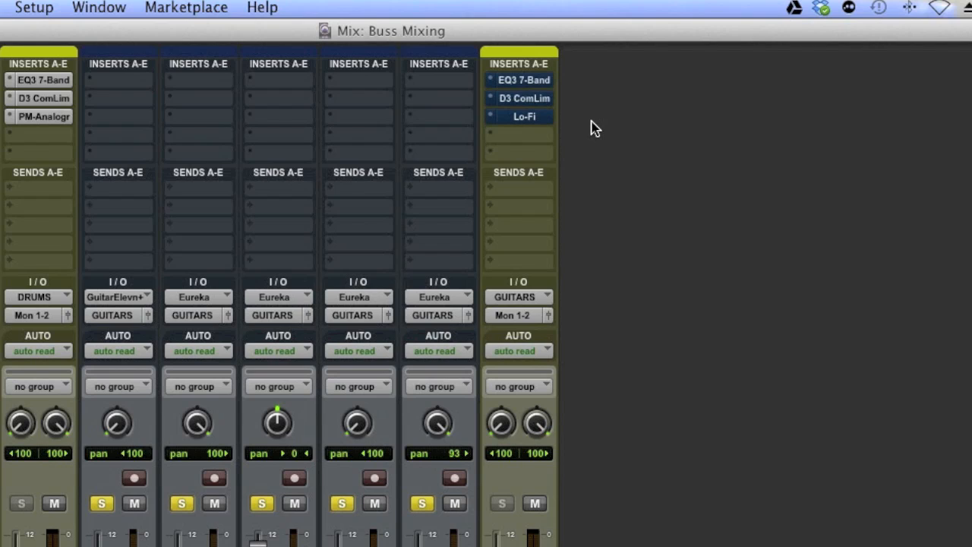
pyautogui.keyDown('super'); pyautogui.click(532, 79); pyautogui.keyUp('super')
pyautogui.keyDown('super'); pyautogui.click(532, 97); pyautogui.keyUp('super')
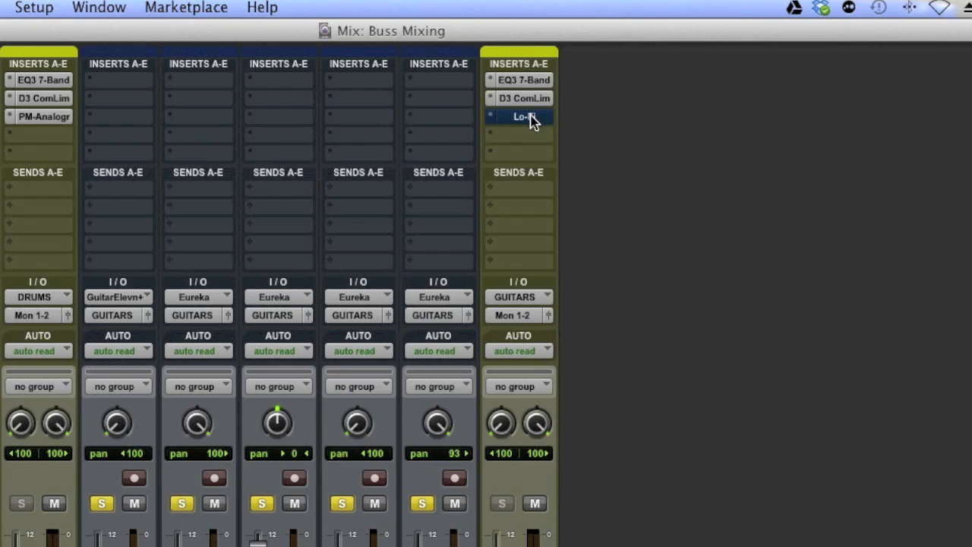
pyautogui.keyDown('super'); pyautogui.click(531, 117); pyautogui.keyUp('super')
# Examine the EQ3 7-Band and D3 Compressor/Limiter settings on the GUITARS bus, closing each plug-in after viewing it.
pyautogui.click(545, 82)
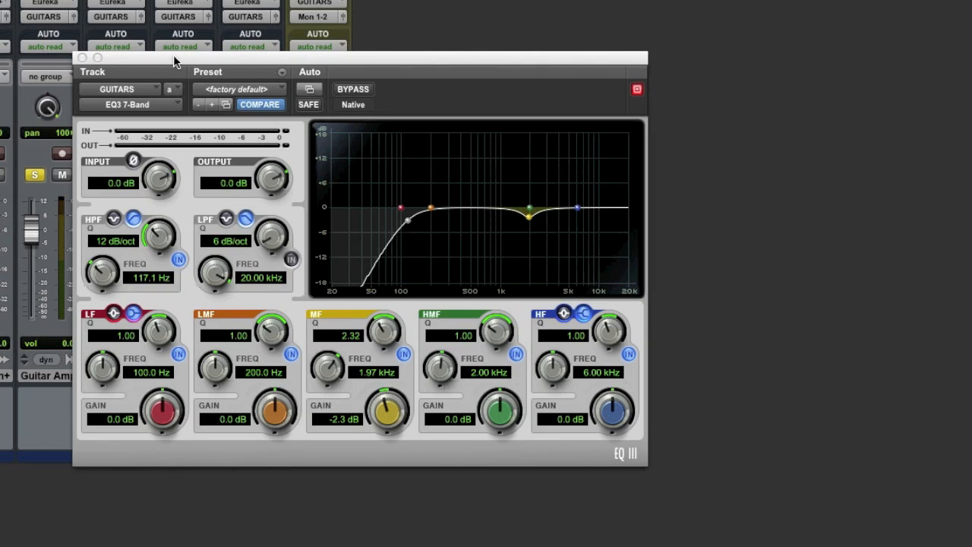
pyautogui.click(82, 58)
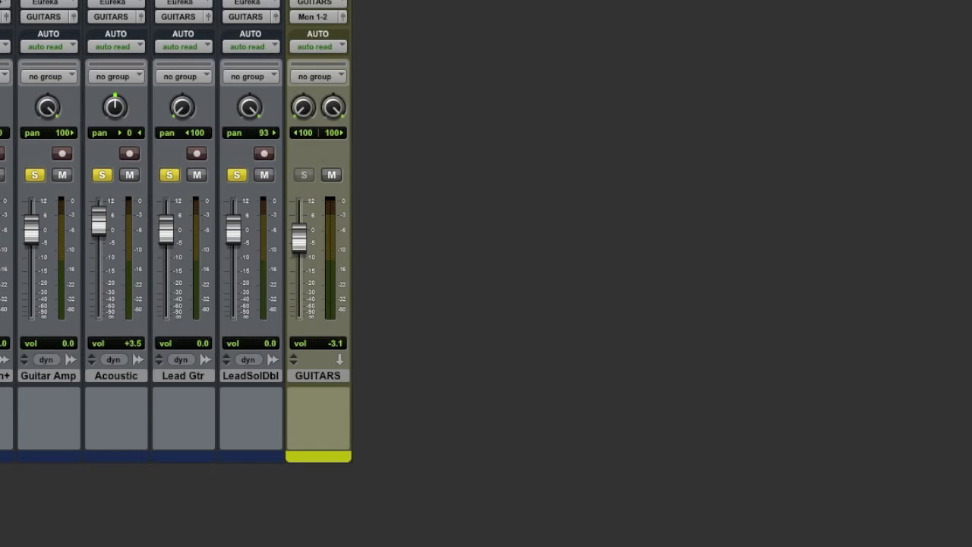
pyautogui.click(317, 1)
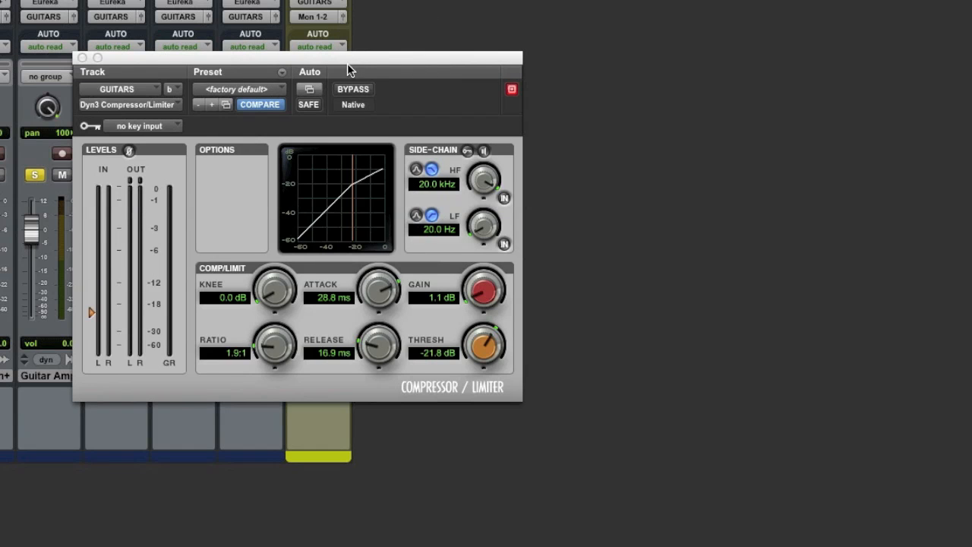
pyautogui.moveTo(347, 63); pyautogui.dragTo(528, 63)
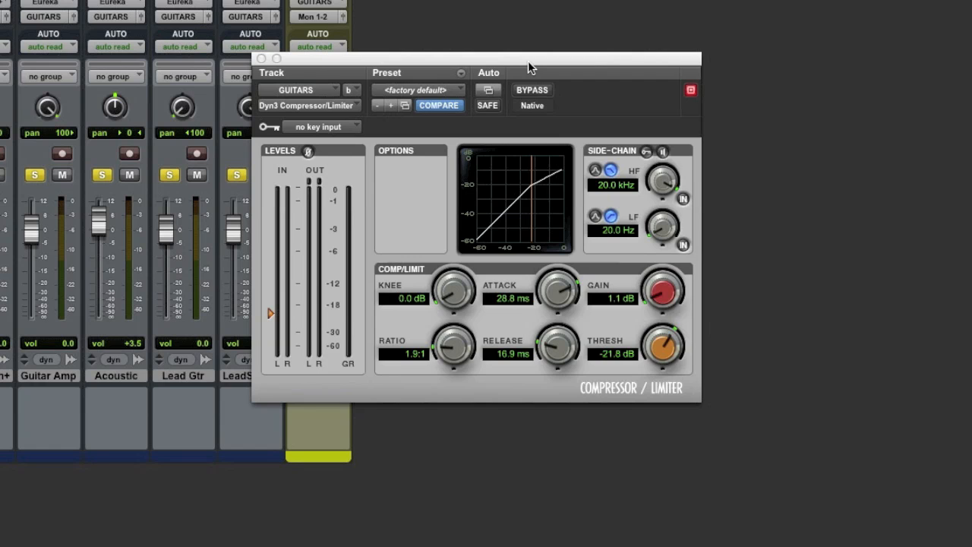
pyautogui.click(261, 59)
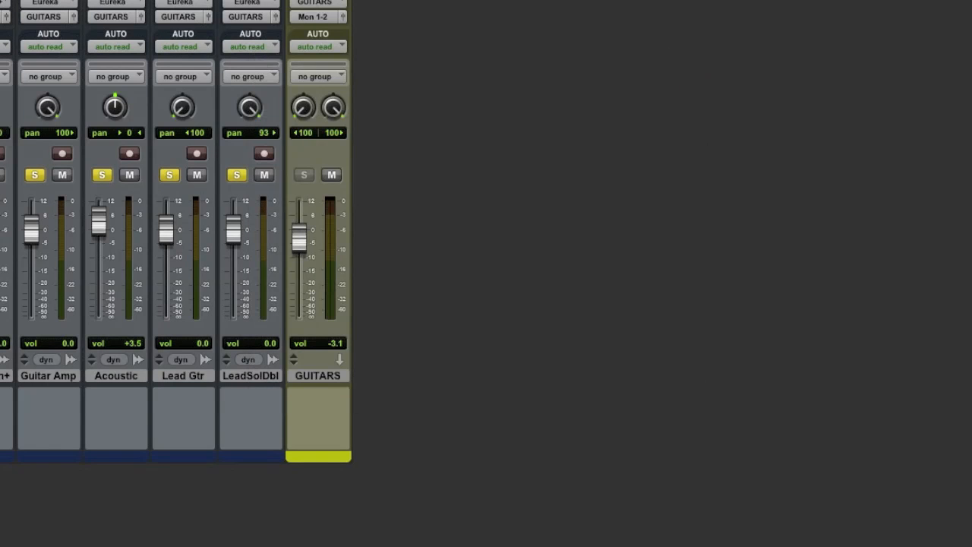
# Open the Lo-Fi plug-in on the GUITARS bus to examine its saturation settings, and close it.
pyautogui.click(317, 1)
pyautogui.moveTo(365, 62); pyautogui.dragTo(458, 126)
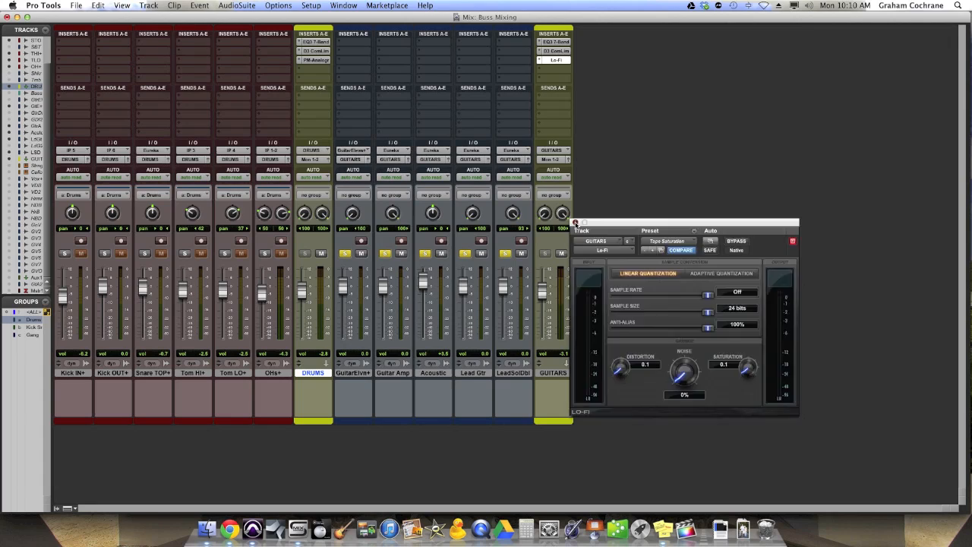
pyautogui.click(355, 121)
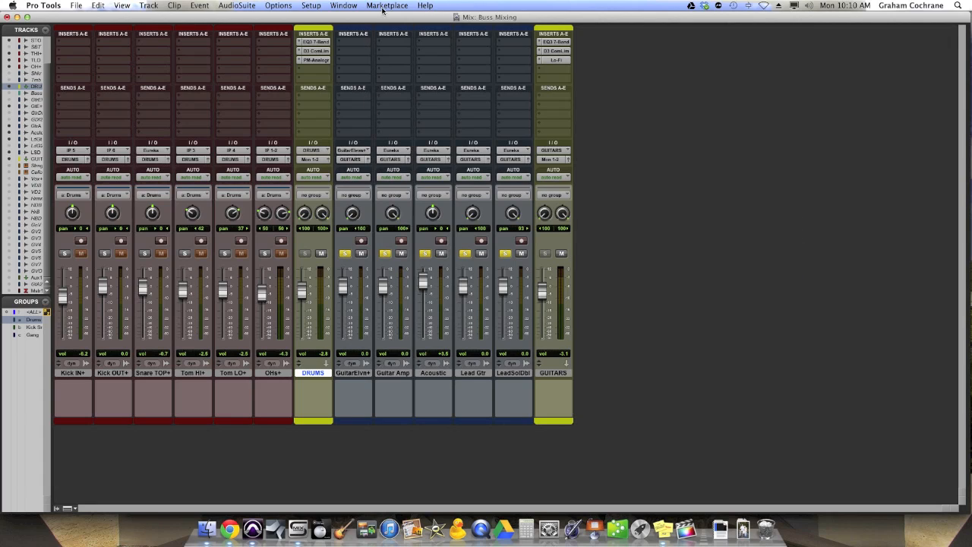